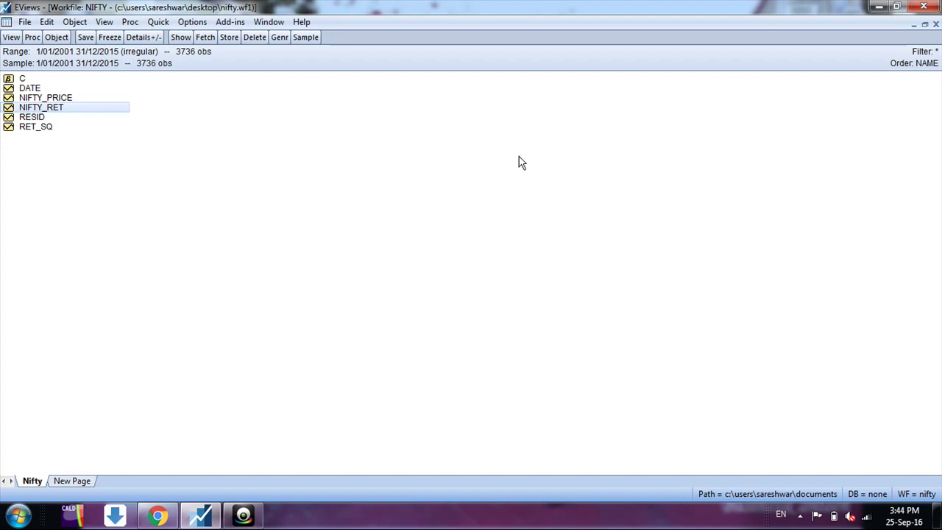
# Inspect the NIFTY_PRICE series briefly, then open the NIFTY_RET daily returns series
pyautogui.doubleClick(62, 99)
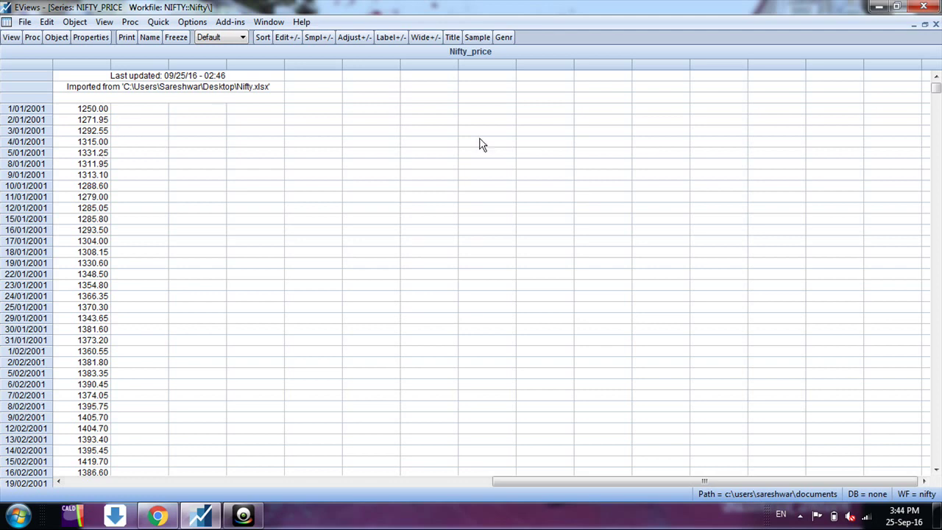
pyautogui.click(936, 25)
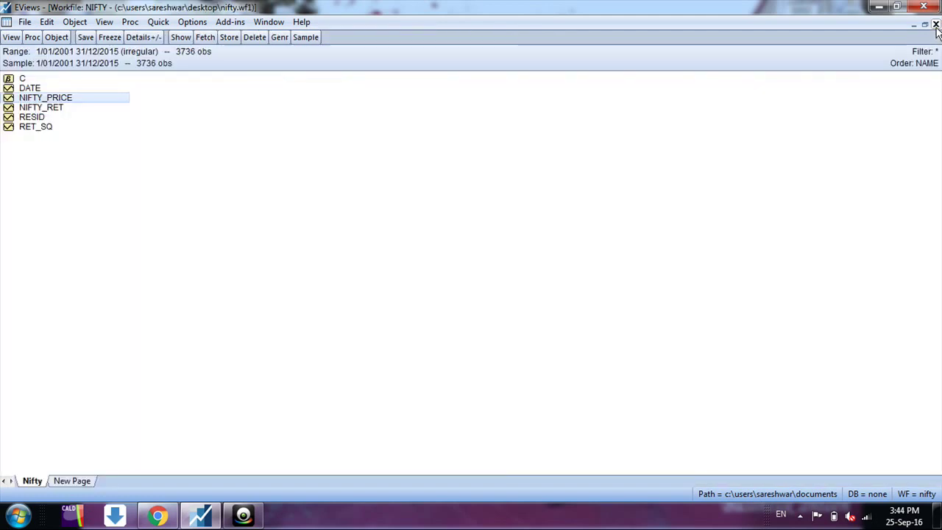
pyautogui.click(35, 109)
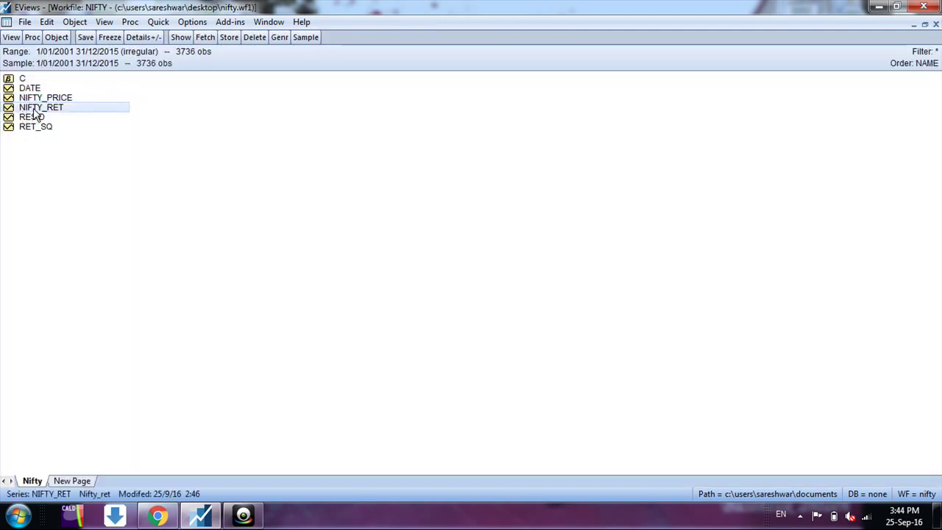
pyautogui.doubleClick(33, 109)
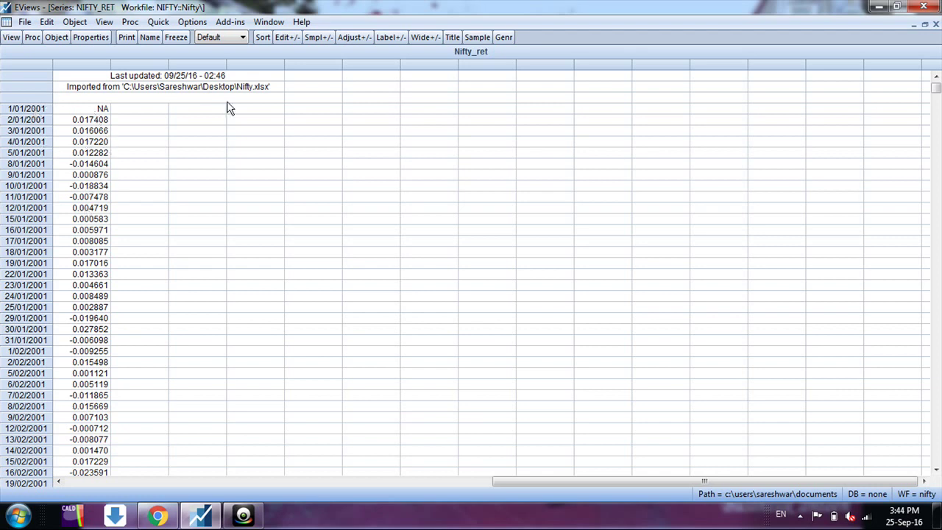
# Plot nifty_ret as a default Line & Symbol graph via Quick > Graph
pyautogui.click(166, 23)
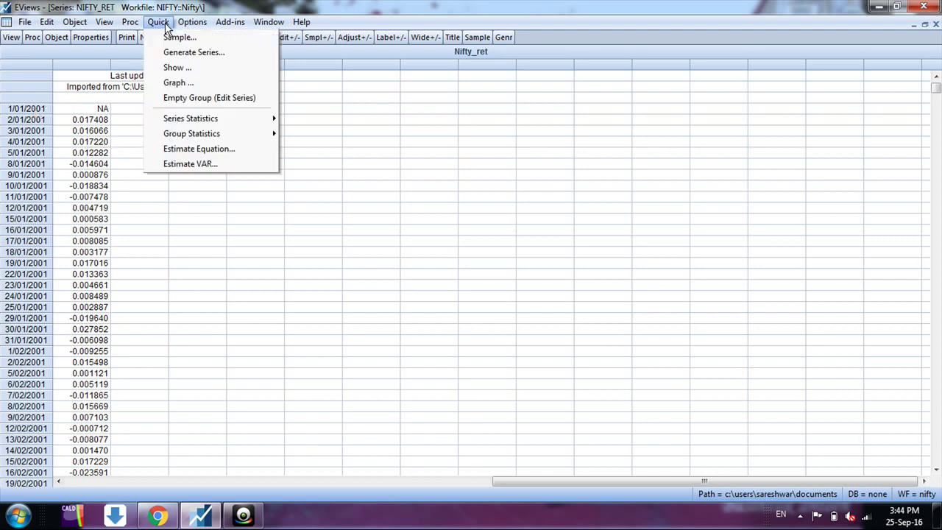
pyautogui.click(178, 82)
pyautogui.click(429, 305)
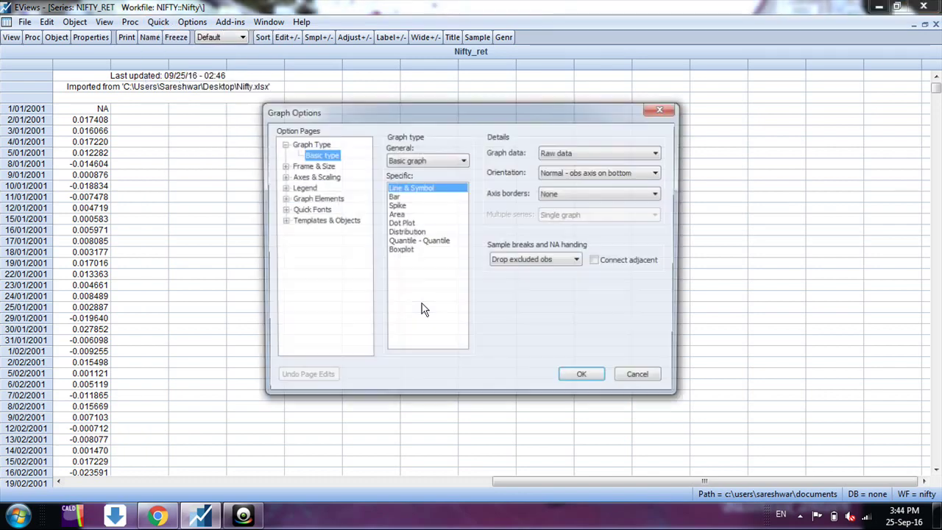
pyautogui.click(578, 376)
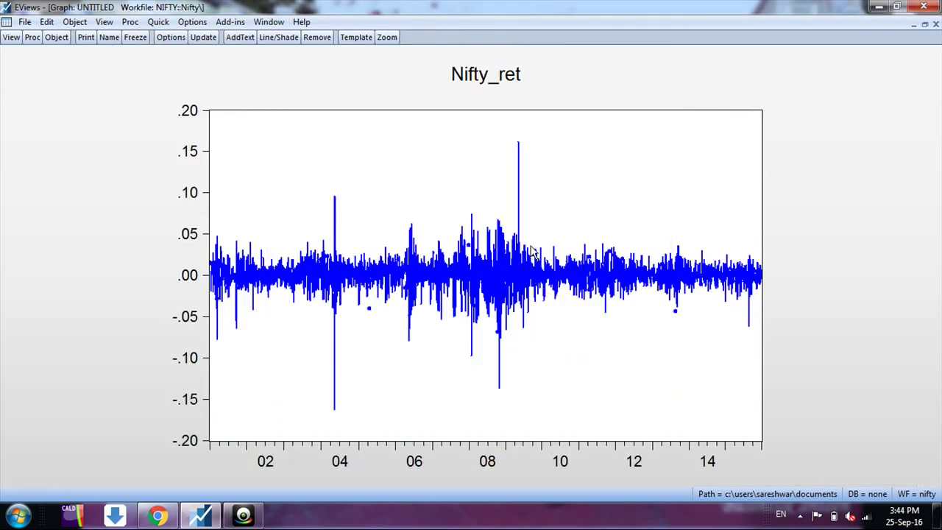
pyautogui.moveTo(335, 200)
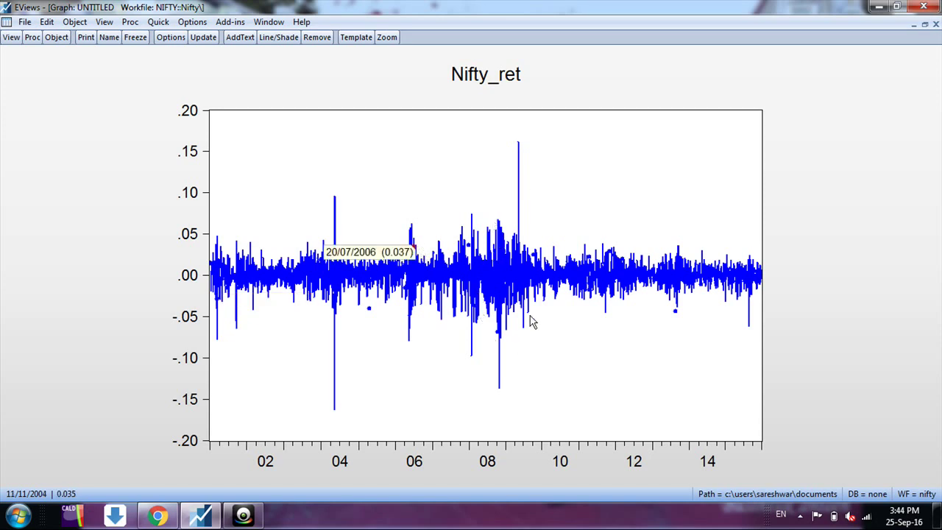
pyautogui.moveTo(519, 230)
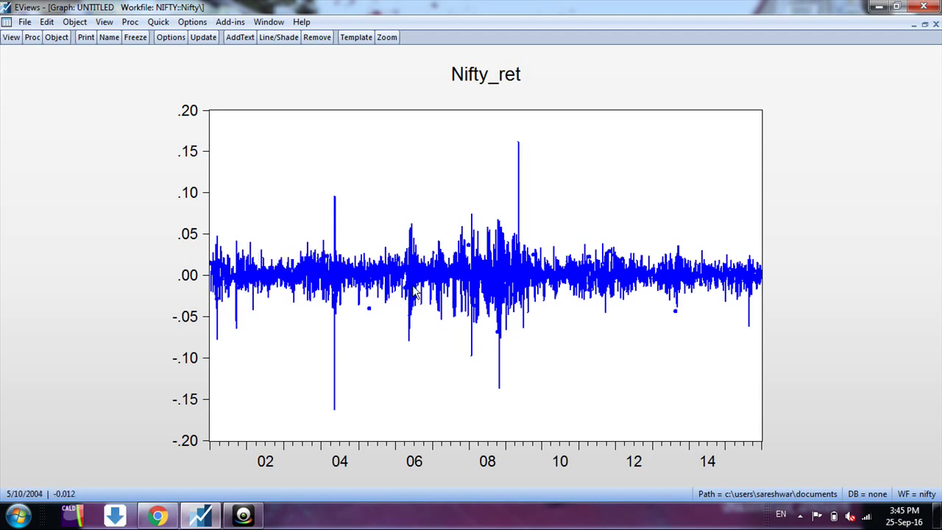
pyautogui.moveTo(416, 292)
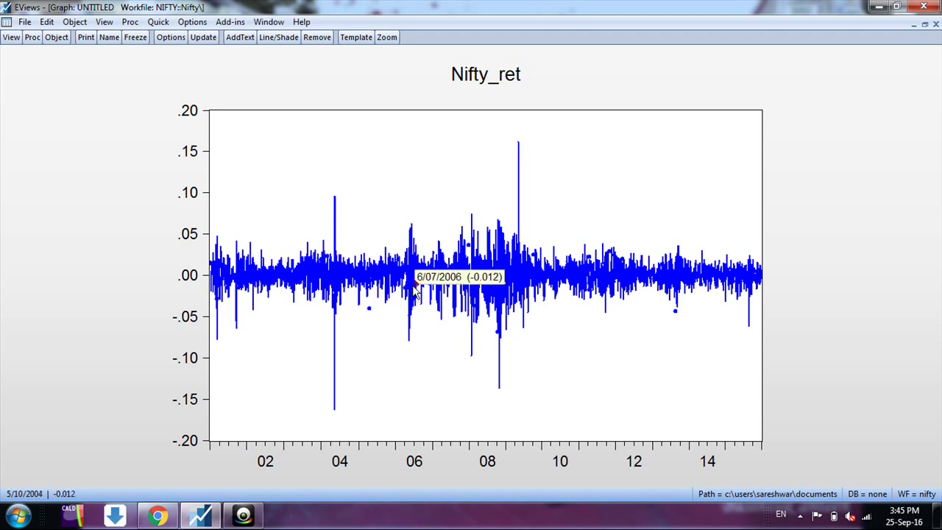
pyautogui.moveTo(411, 266)
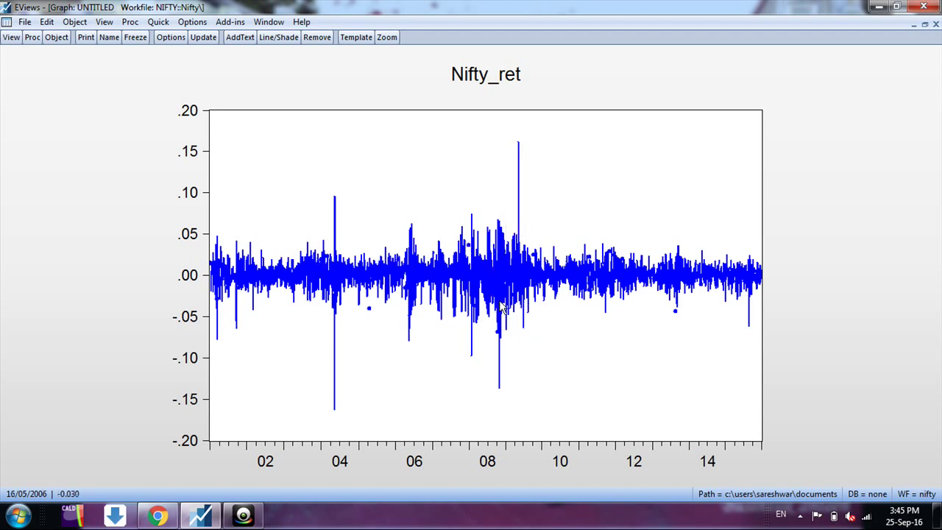
pyautogui.moveTo(501, 307)
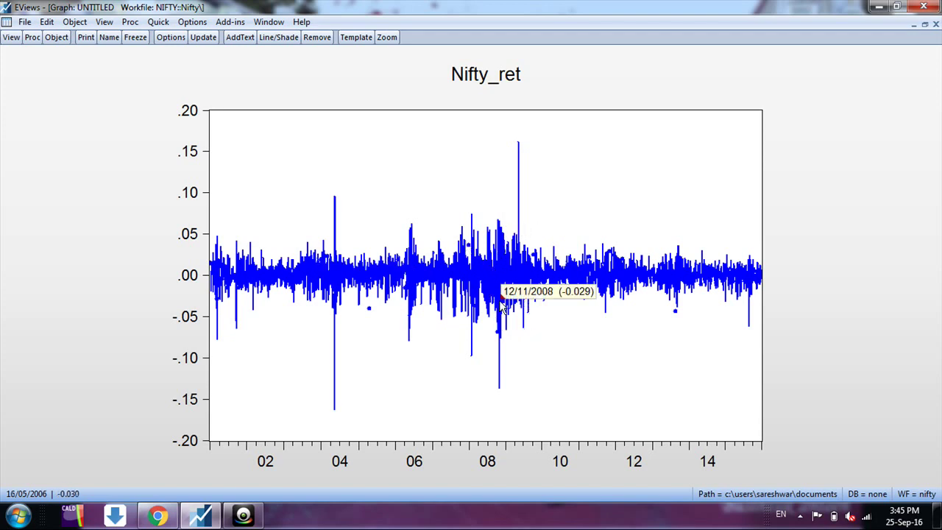
# Discard the untitled returns graph without saving, close NIFTY_RET, and open RET_SQ
pyautogui.click(935, 24)
pyautogui.click(434, 282)
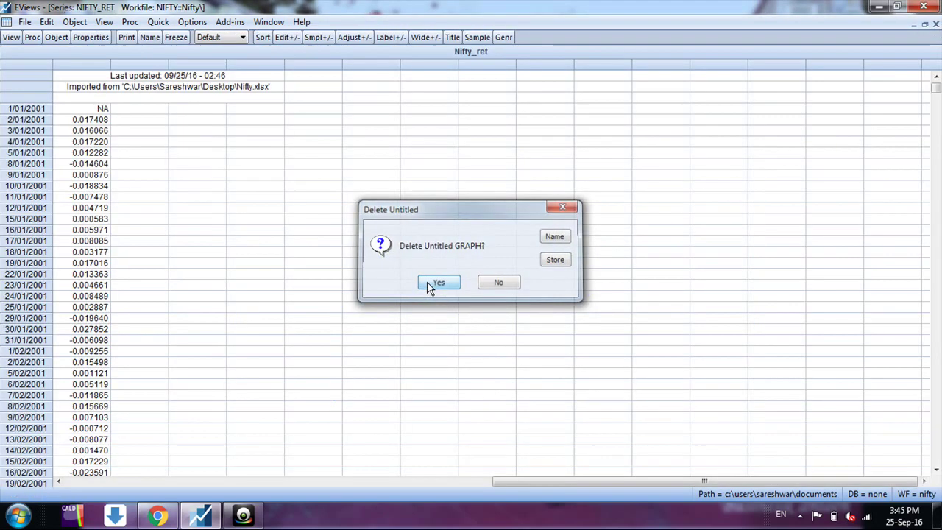
pyautogui.click(935, 24)
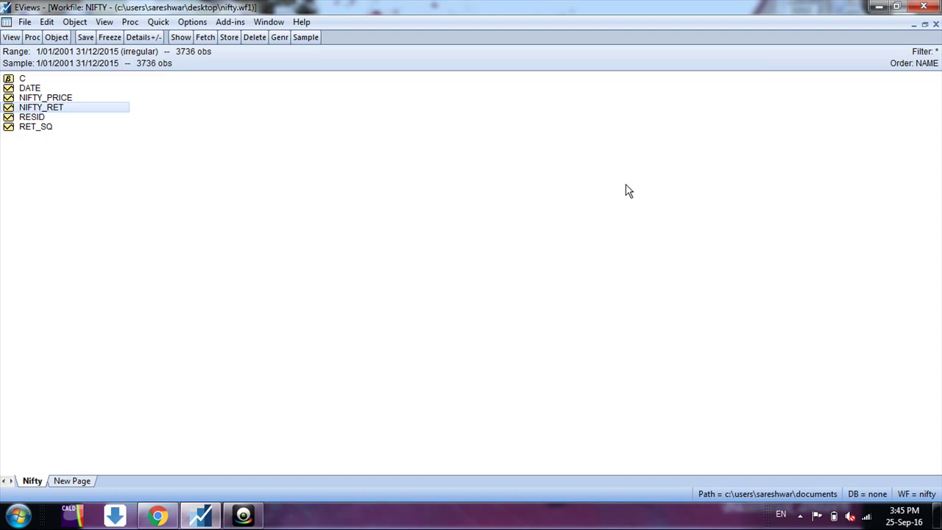
pyautogui.doubleClick(35, 133)
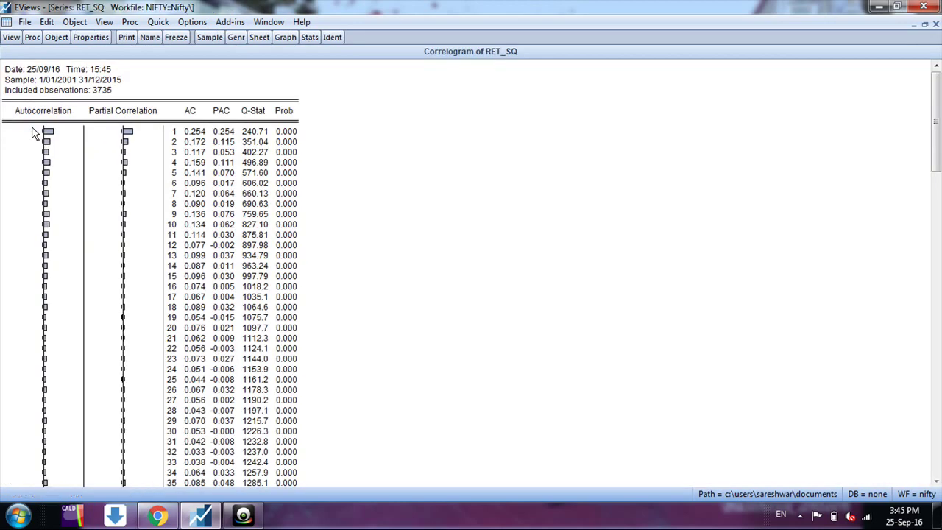
# Show the level correlogram of RET_SQ with 36 lags and check the lag probabilities
pyautogui.click(11, 37)
pyautogui.click(45, 125)
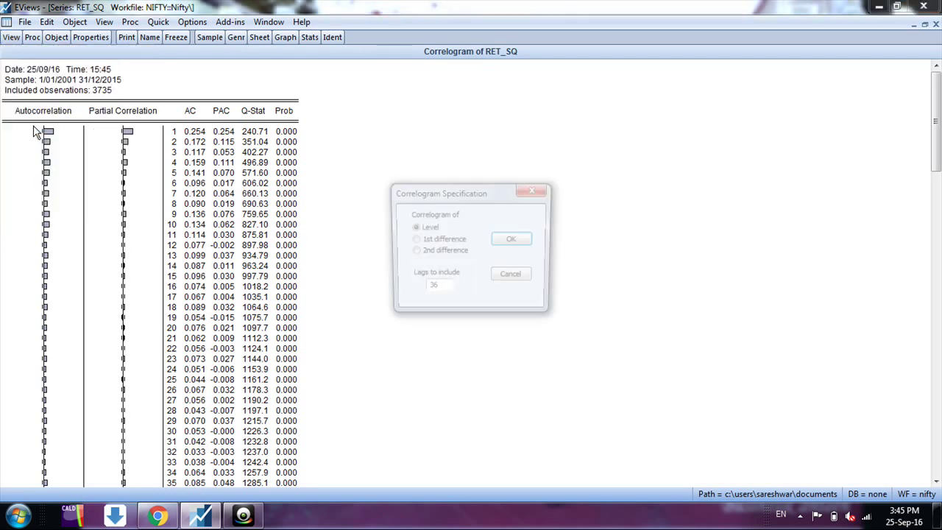
pyautogui.click(513, 242)
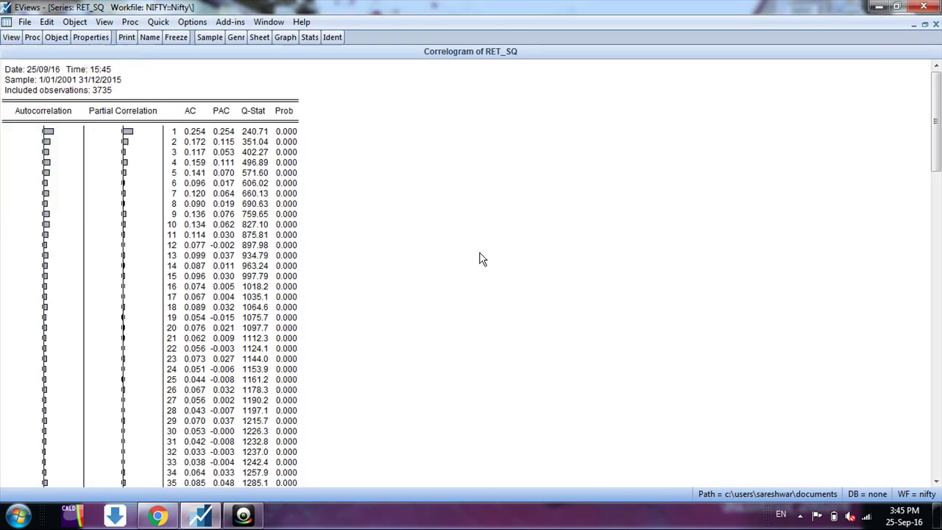
pyautogui.click(289, 133)
pyautogui.click(290, 141)
pyautogui.click(289, 153)
pyautogui.scroll(-2, 289, 159)
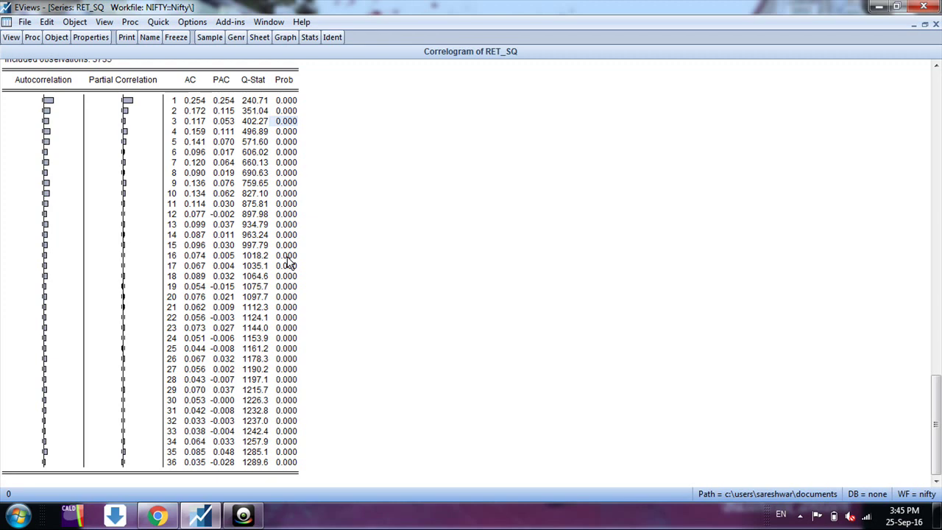
pyautogui.scroll(2, 289, 263)
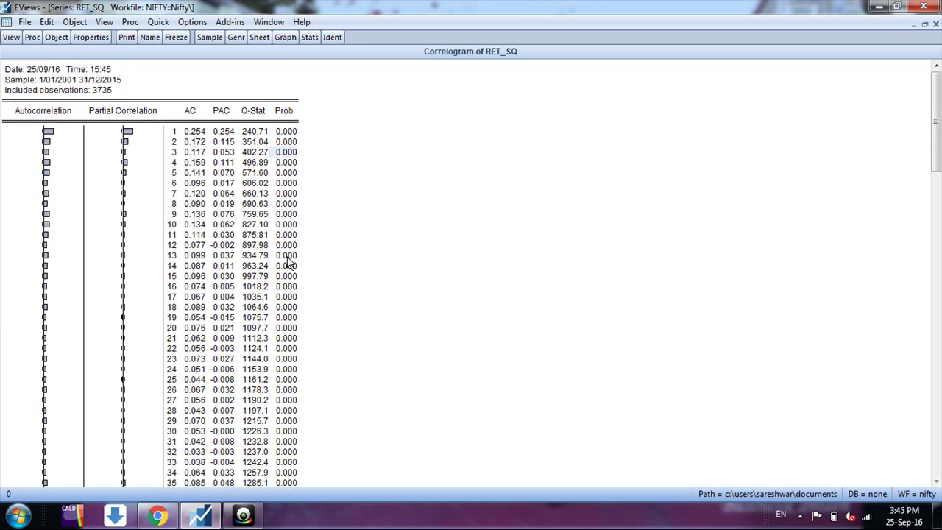
# Close the correlogram and start estimating a NIFTY_RET equation with the ARCH method
pyautogui.click(935, 24)
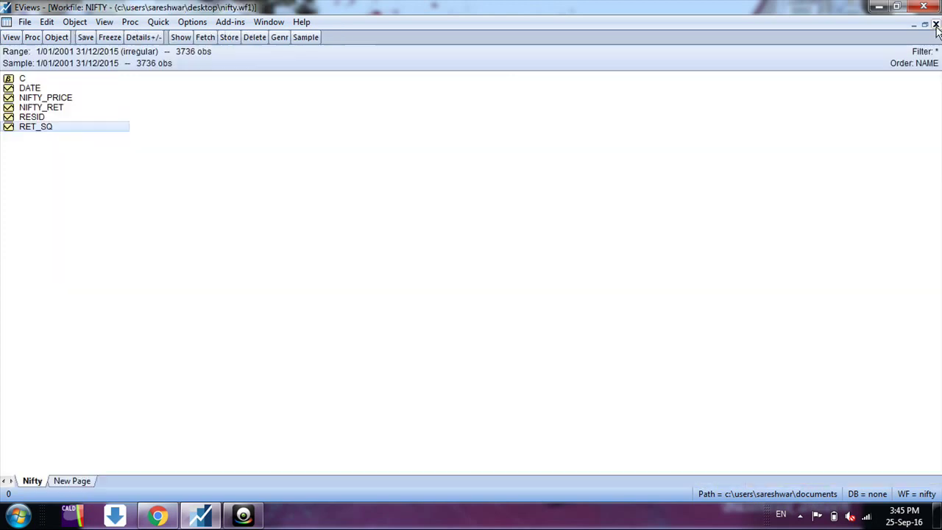
pyautogui.click(48, 112)
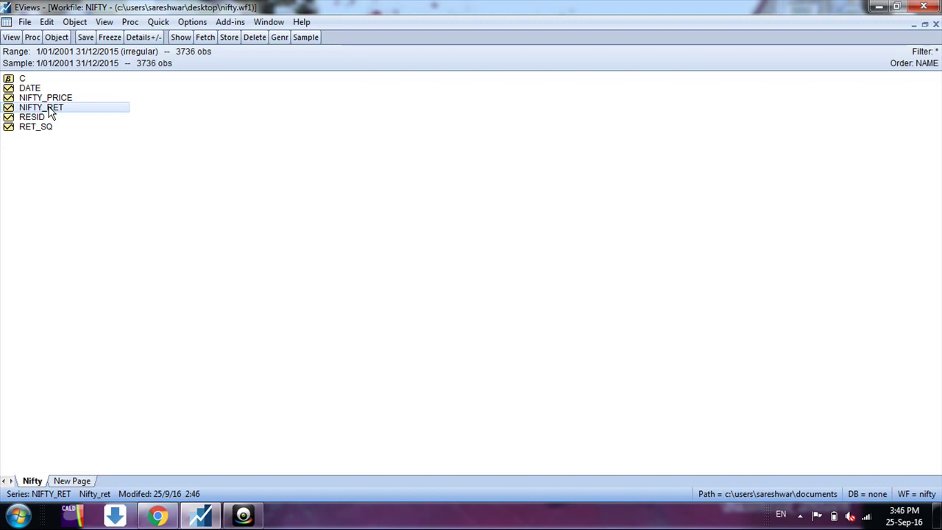
pyautogui.click(158, 24)
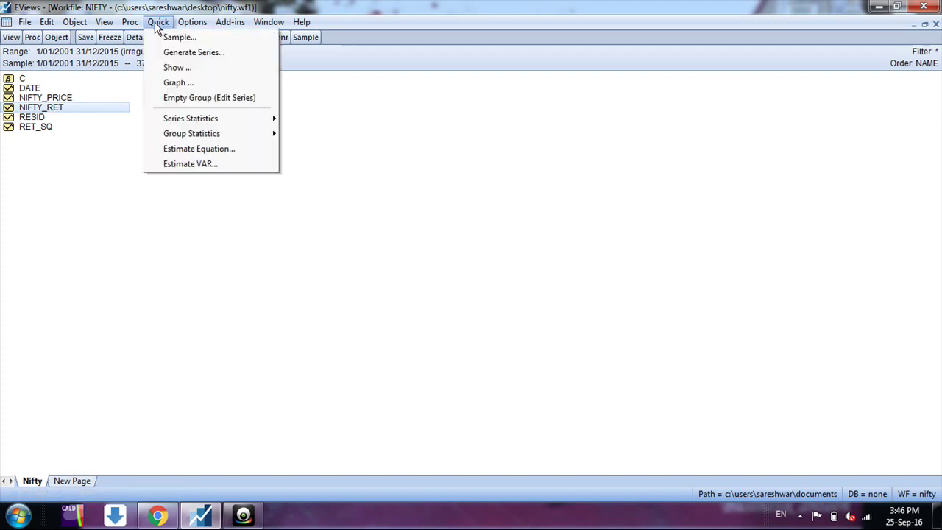
pyautogui.click(189, 151)
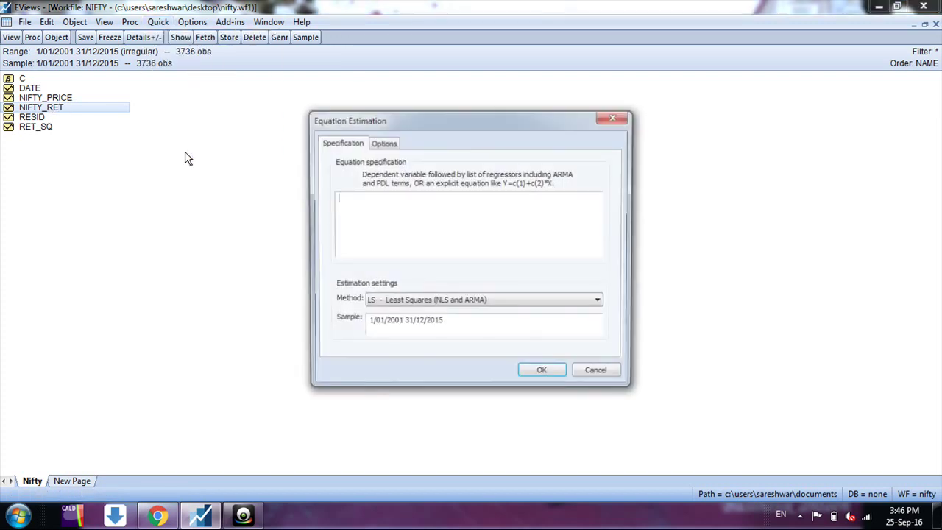
pyautogui.click(409, 304)
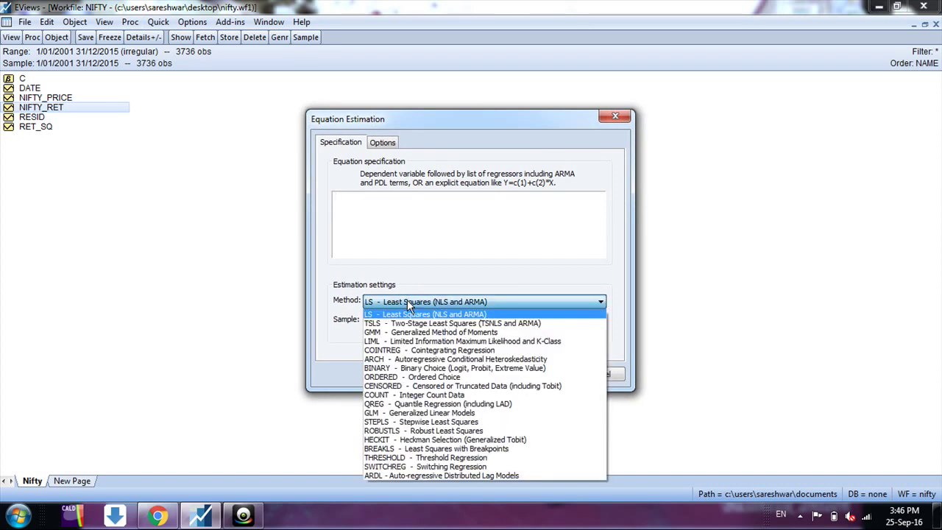
pyautogui.click(392, 360)
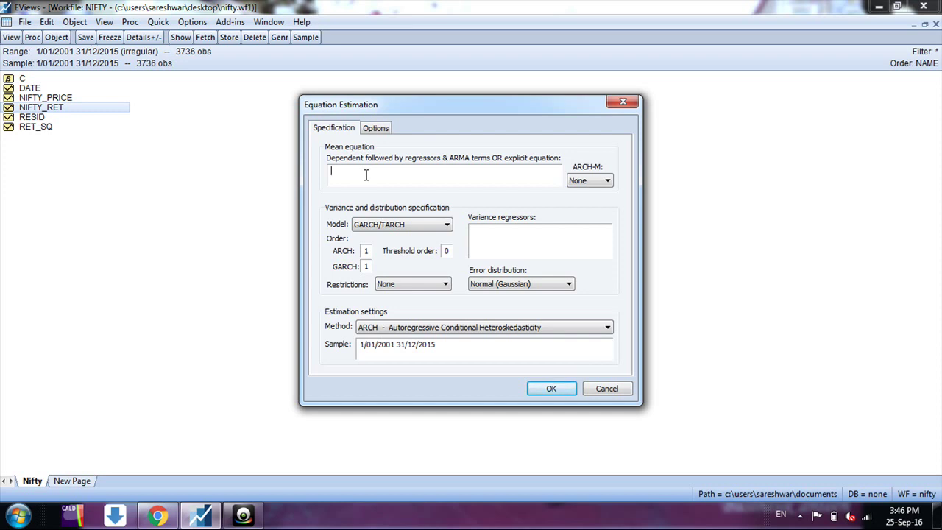
# Enter the mean equation as 'NIFTY_RET c'
pyautogui.write('nifty')
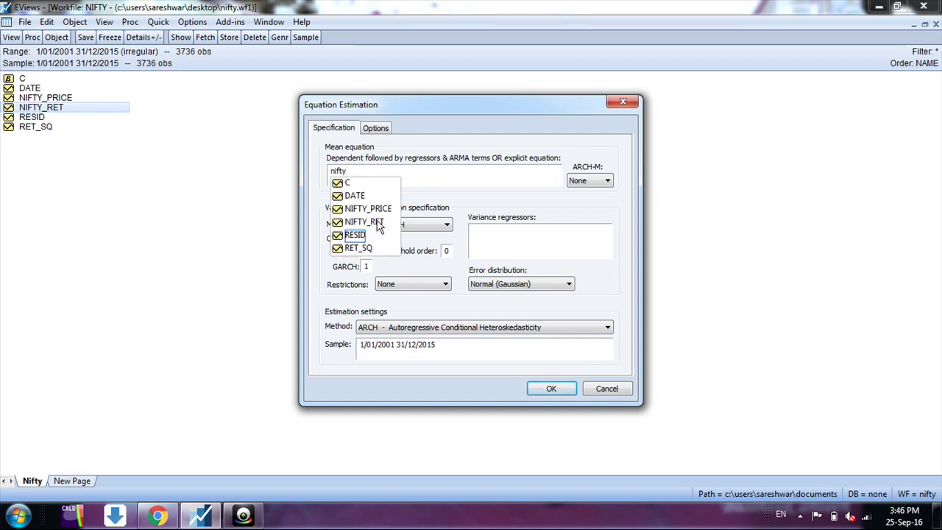
pyautogui.click(376, 222)
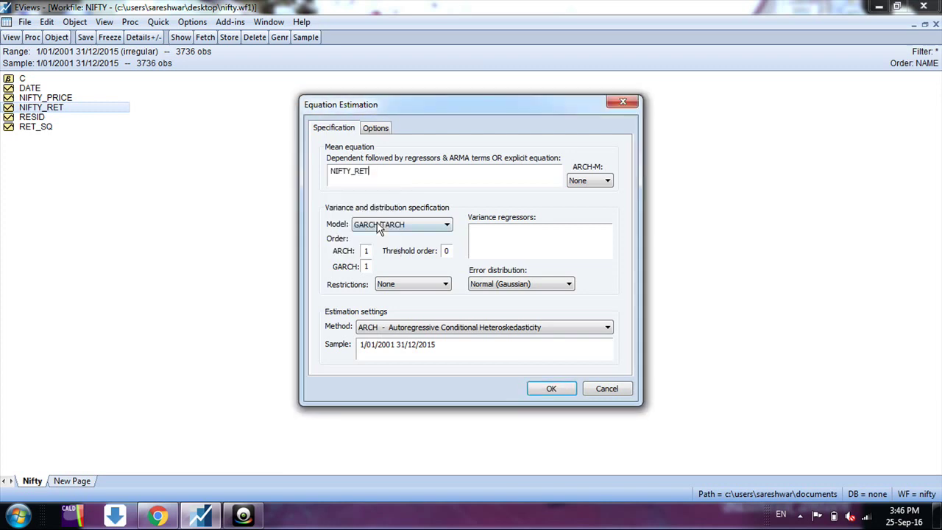
pyautogui.write('c')
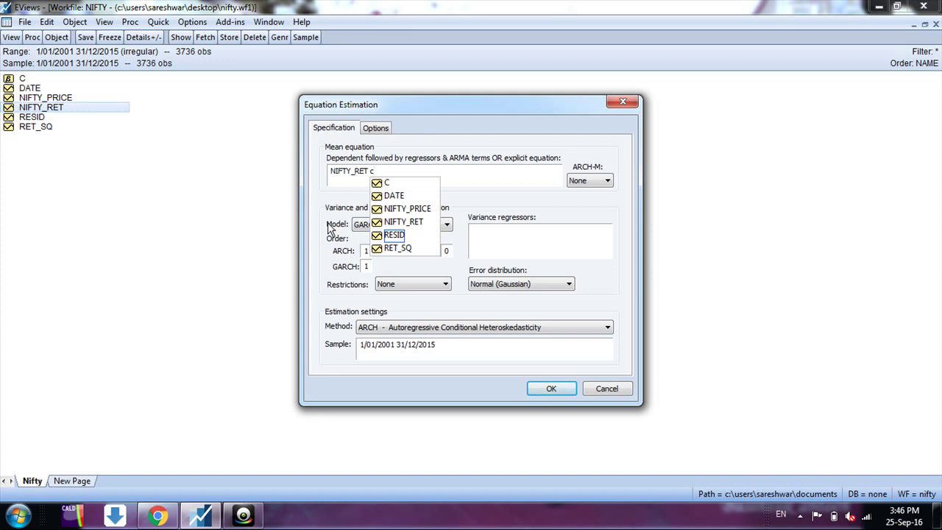
# Keep the GARCH/TARCH model type with ARCH order 1 and GARCH order 1
pyautogui.click(469, 195)
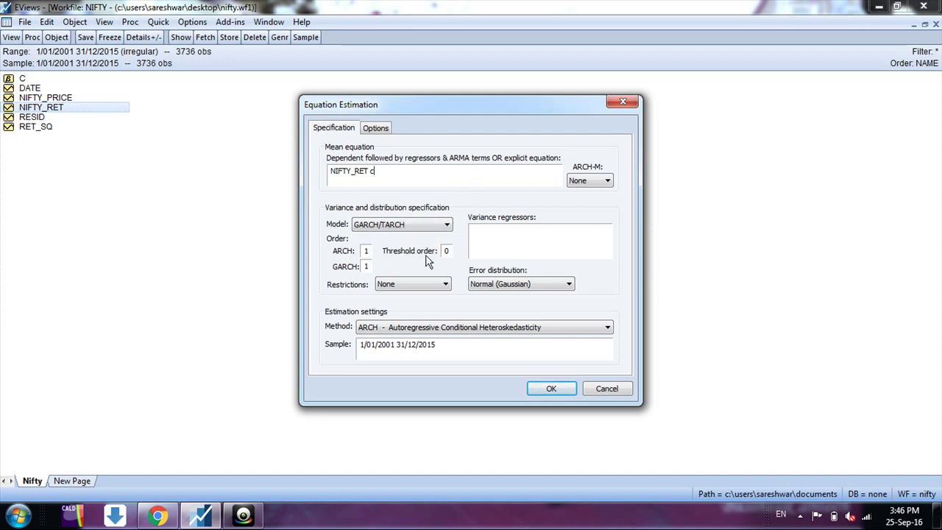
pyautogui.click(392, 225)
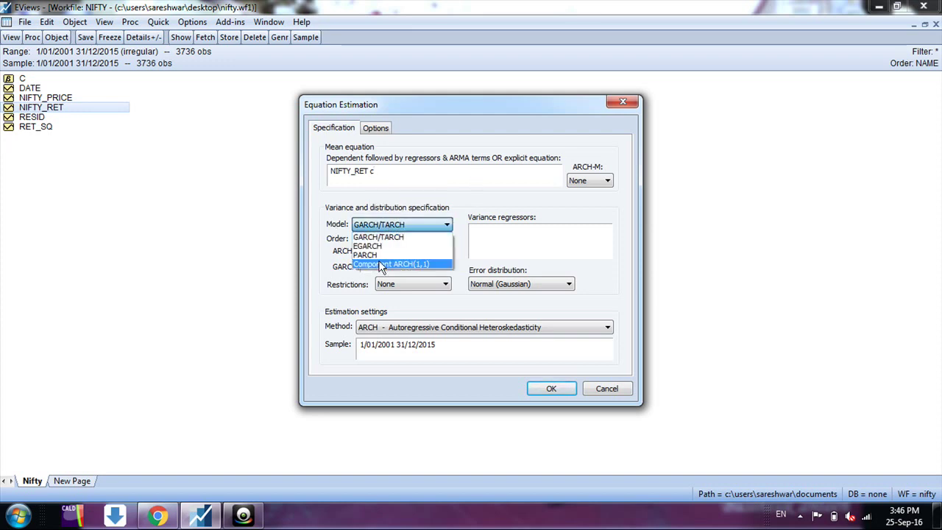
pyautogui.click(397, 237)
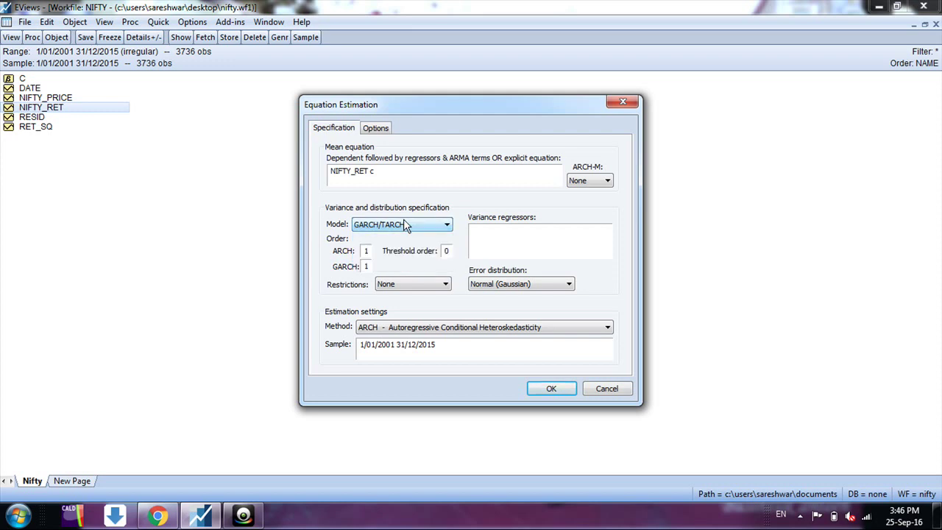
pyautogui.doubleClick(366, 250)
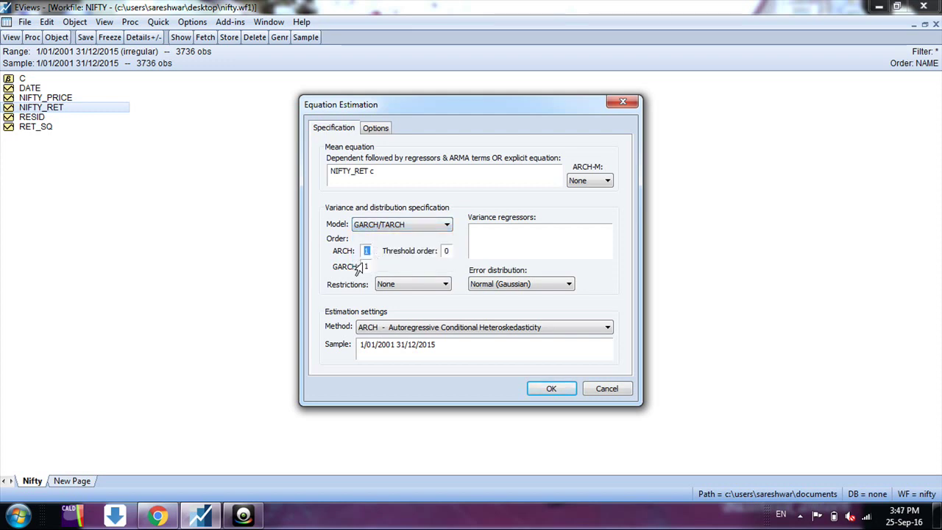
pyautogui.doubleClick(366, 267)
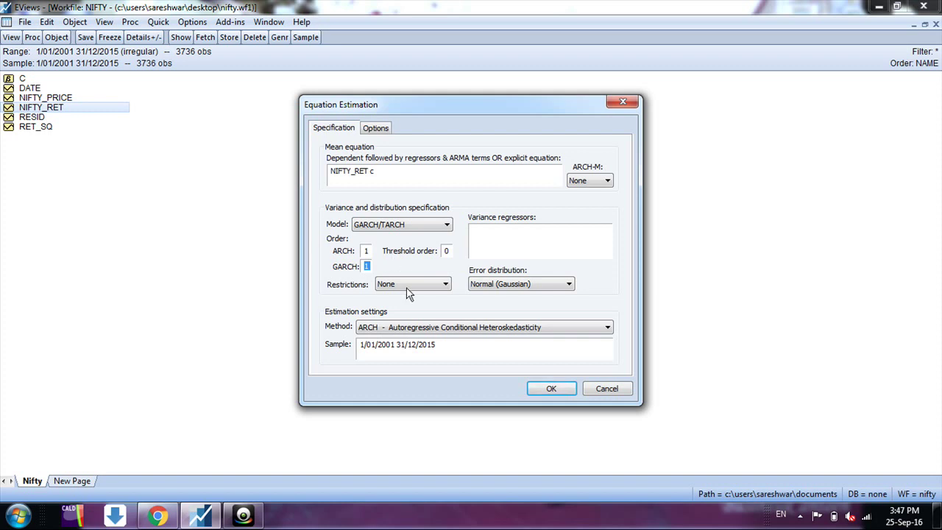
# Keep Normal (Gaussian) errors, no restrictions, no ARCH-M, and sample 1/01/2001–31/12/2015
pyautogui.click(525, 286)
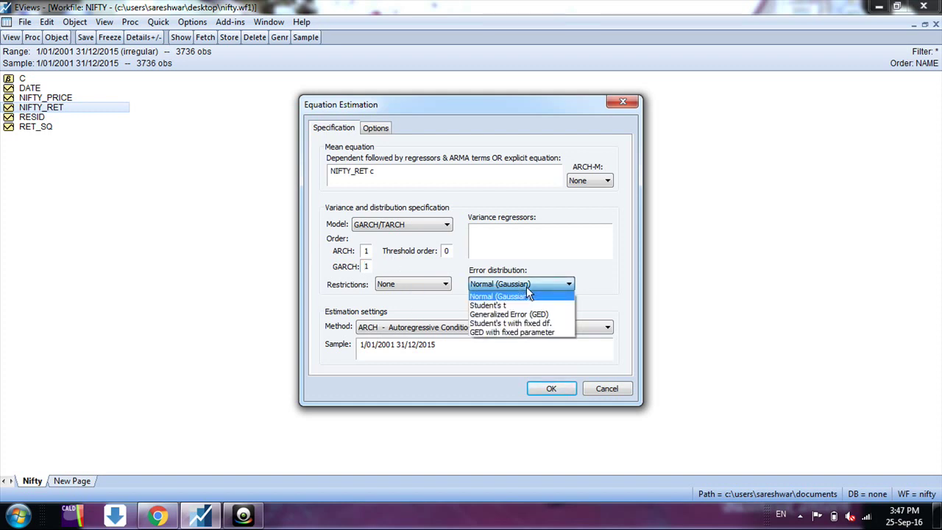
pyautogui.click(534, 297)
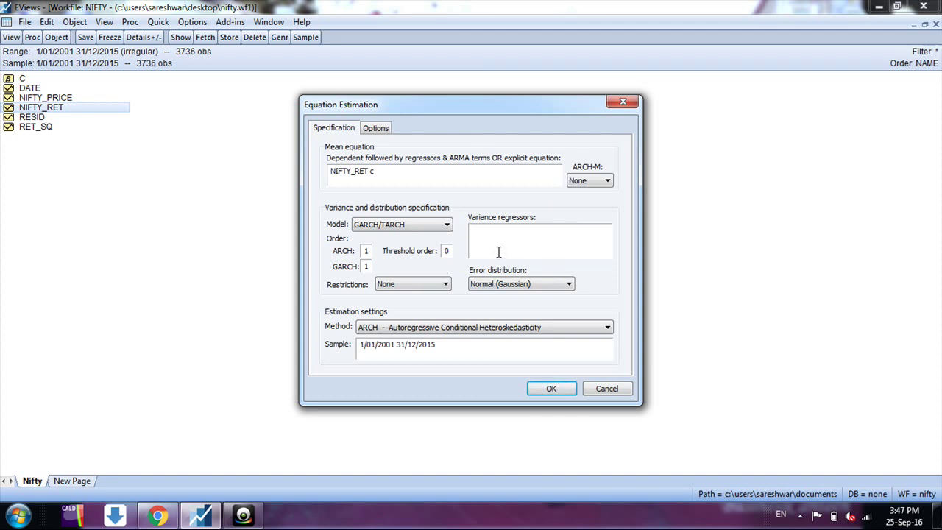
pyautogui.click(431, 284)
pyautogui.click(431, 284)
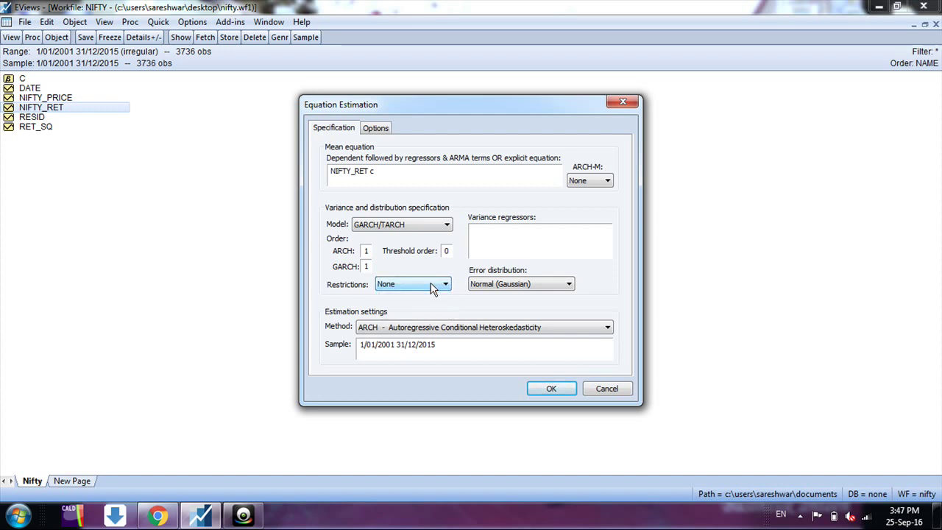
pyautogui.click(592, 178)
pyautogui.click(591, 180)
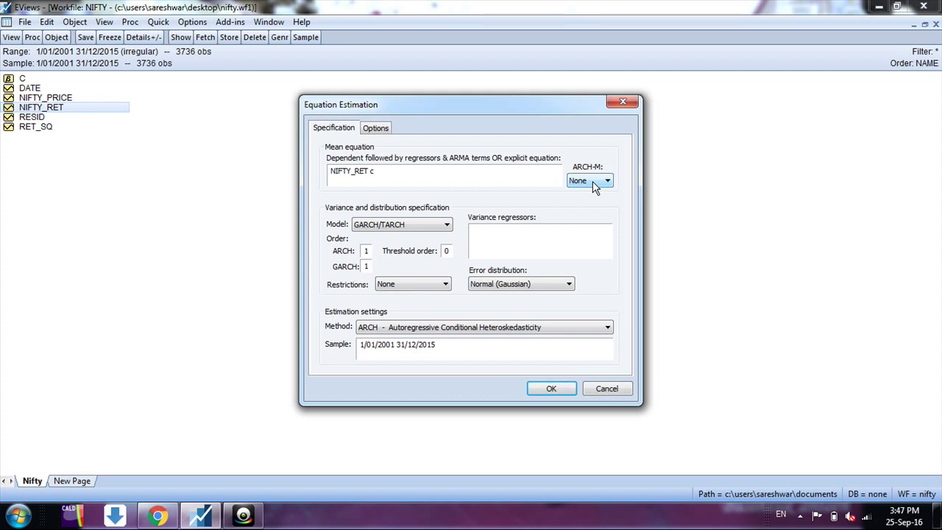
pyautogui.click(592, 181)
pyautogui.click(592, 181)
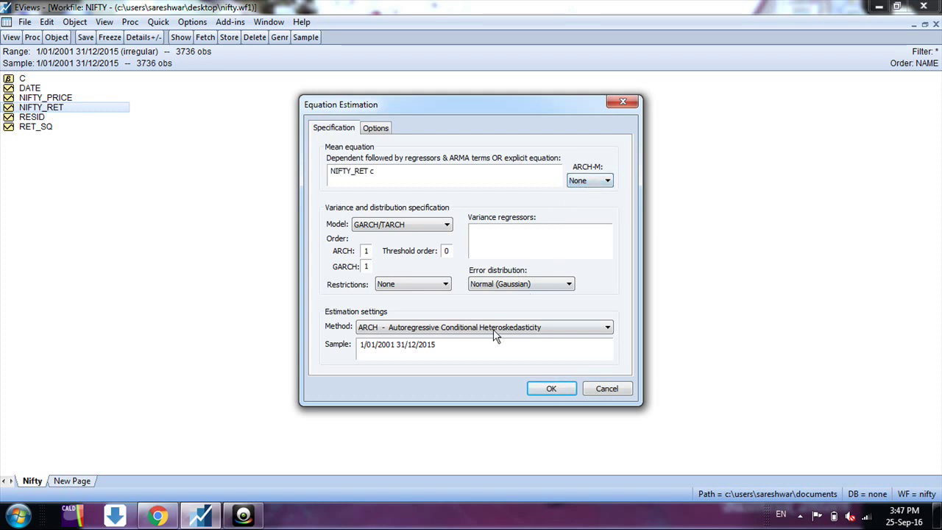
pyautogui.moveTo(438, 345); pyautogui.dragTo(361, 347)
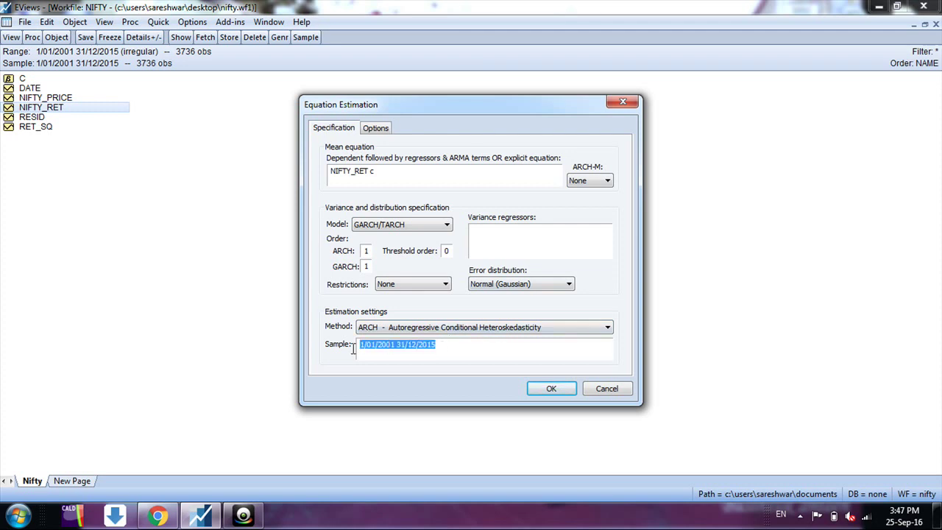
pyautogui.click(446, 344)
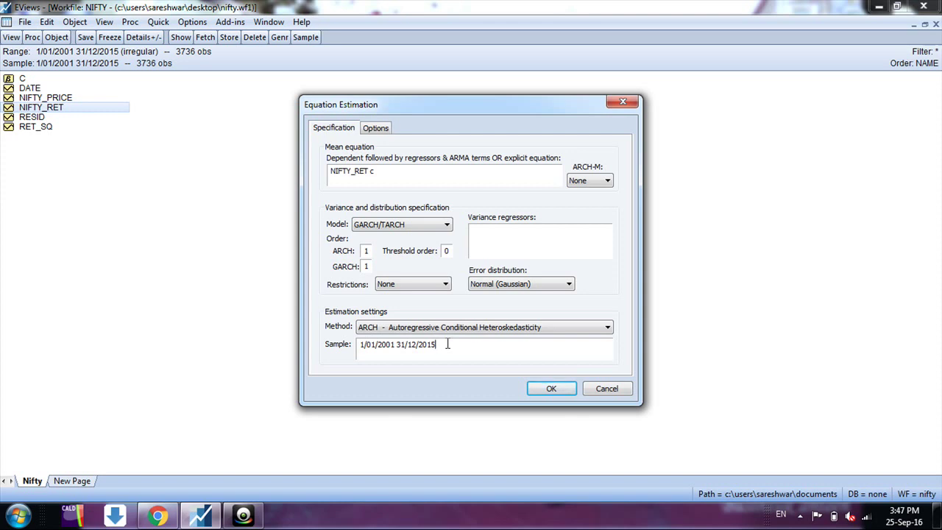
# Review the backcast option, then run the GARCH(1,1) estimation of NIFTY_RET c
pyautogui.click(374, 129)
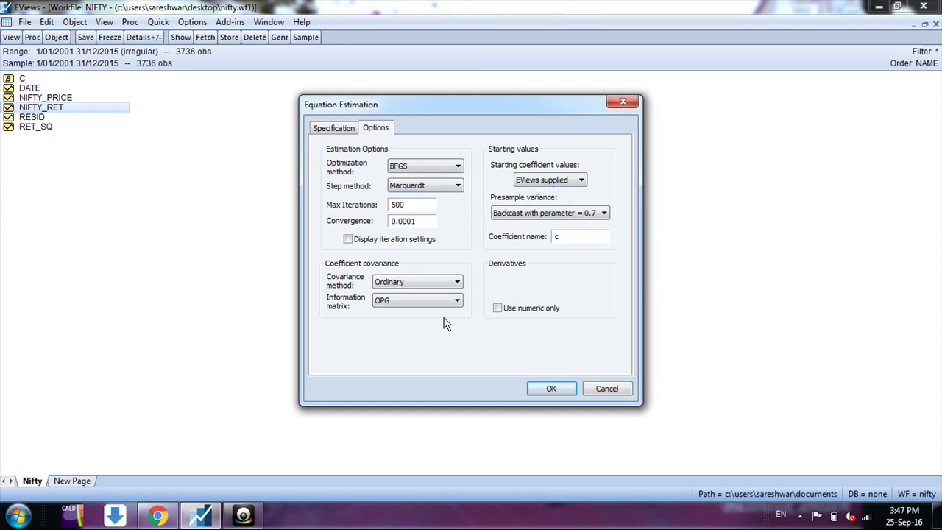
pyautogui.click(502, 214)
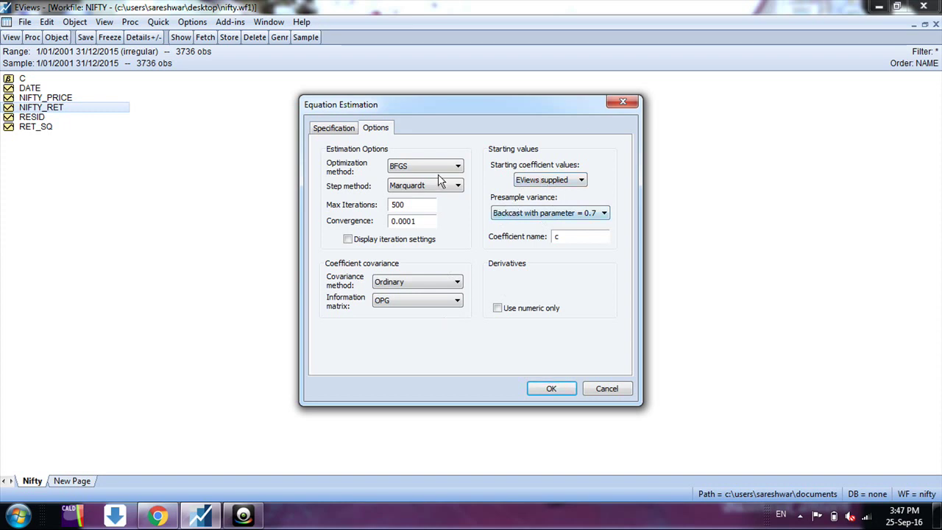
pyautogui.click(339, 129)
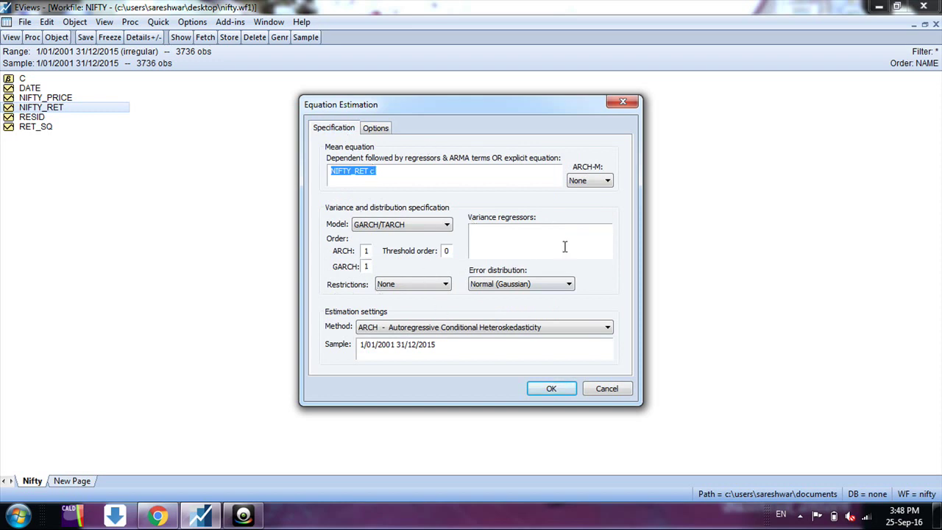
pyautogui.click(385, 171)
pyautogui.moveTo(385, 172); pyautogui.dragTo(327, 170)
pyautogui.click(544, 388)
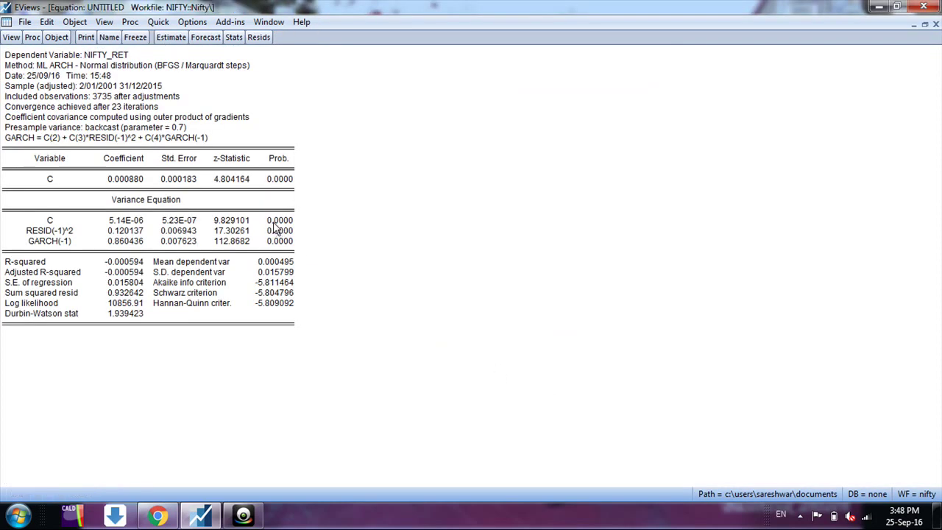
pyautogui.click(57, 184)
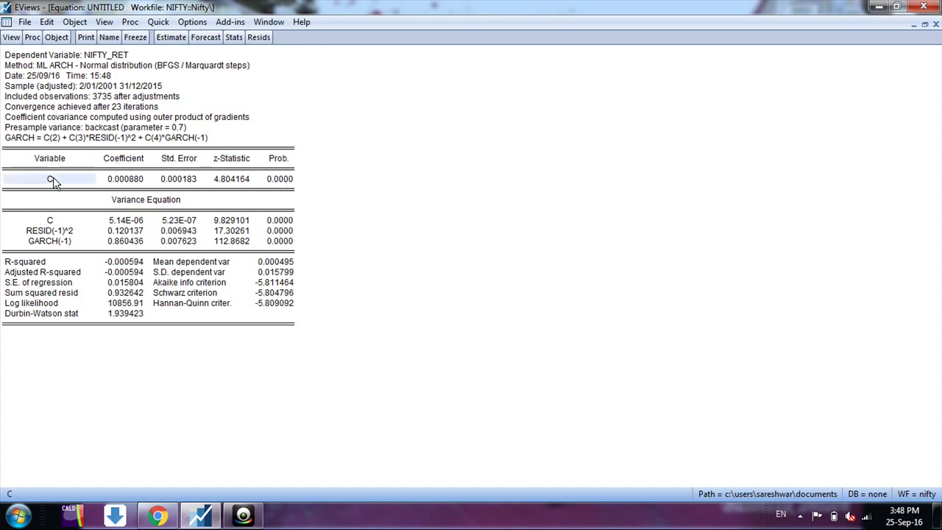
pyautogui.moveTo(30, 163); pyautogui.dragTo(284, 188)
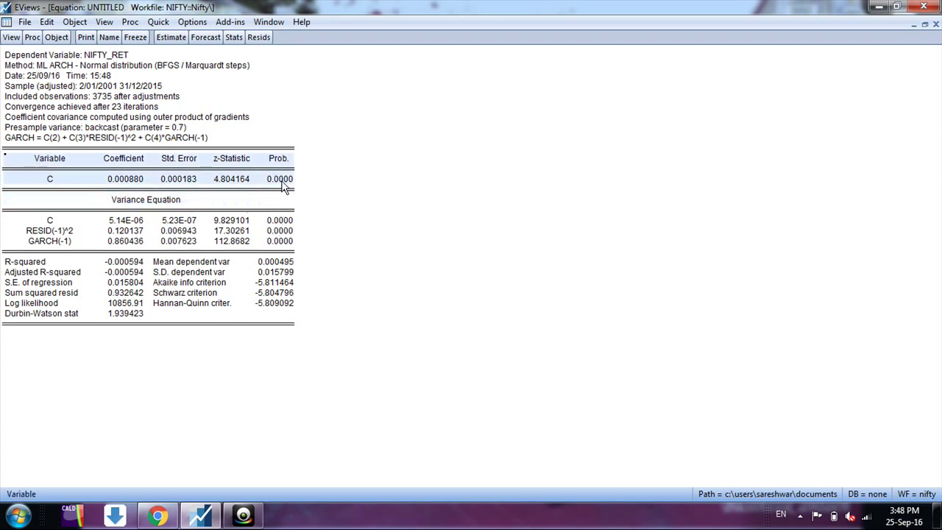
pyautogui.moveTo(50, 221); pyautogui.dragTo(283, 245)
pyautogui.click(59, 234)
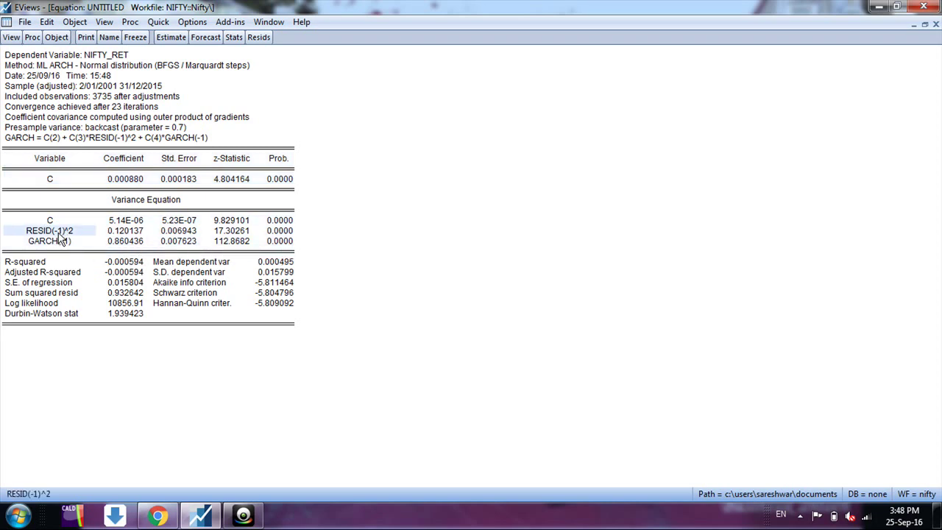
pyautogui.click(127, 234)
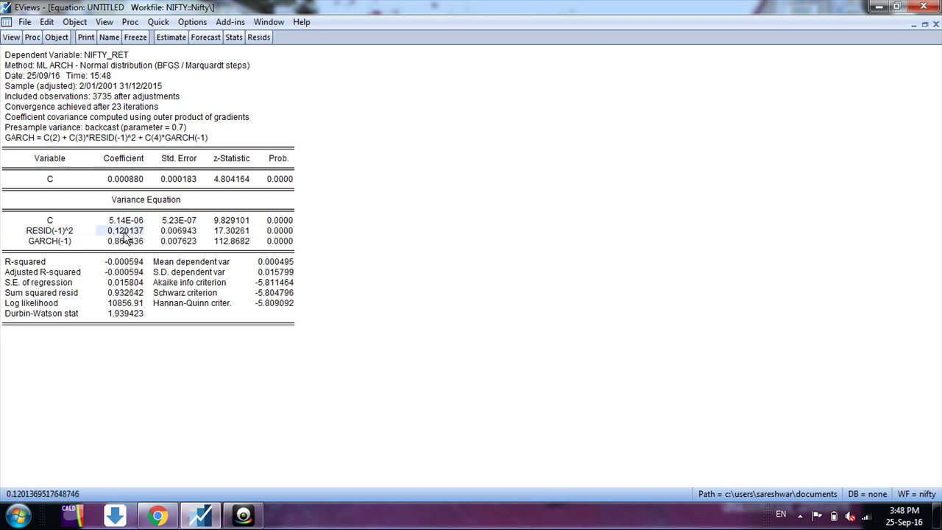
pyautogui.click(48, 243)
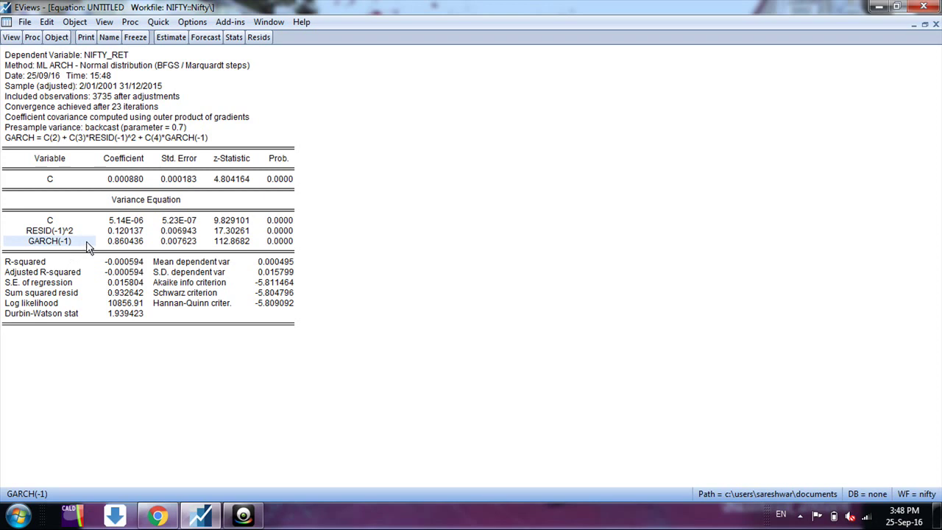
pyautogui.click(124, 245)
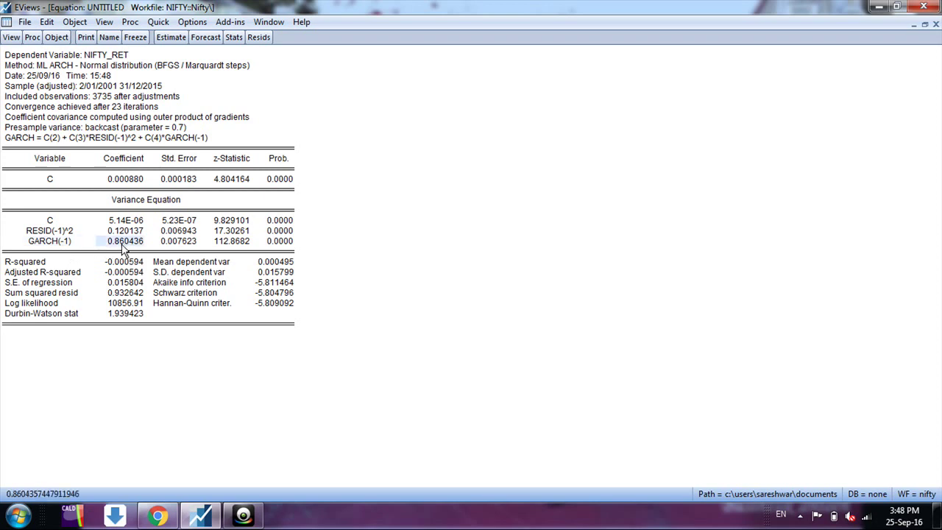
pyautogui.click(122, 232)
pyautogui.click(67, 232)
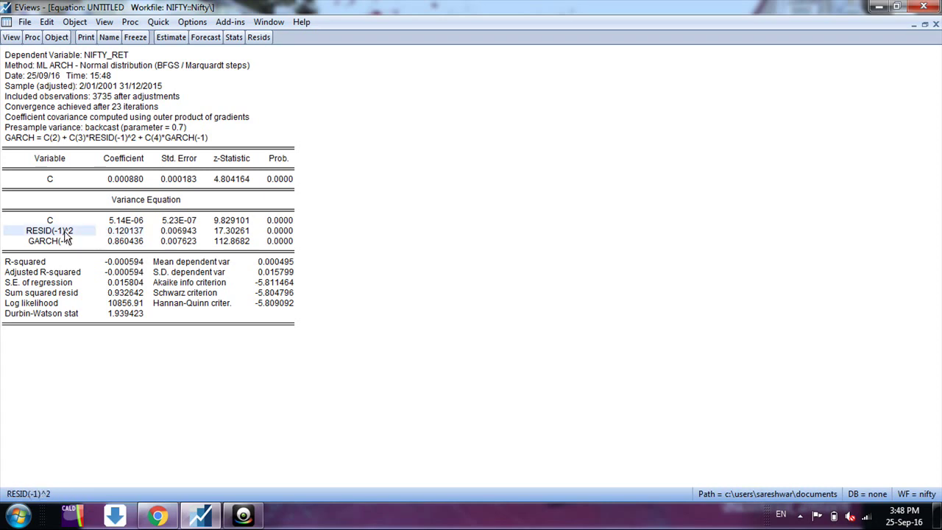
pyautogui.click(123, 233)
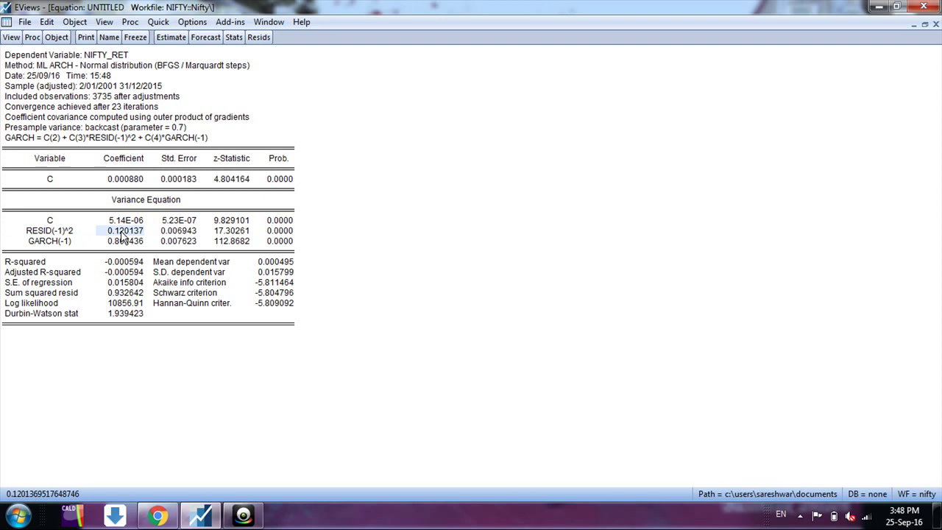
pyautogui.click(67, 241)
pyautogui.click(124, 248)
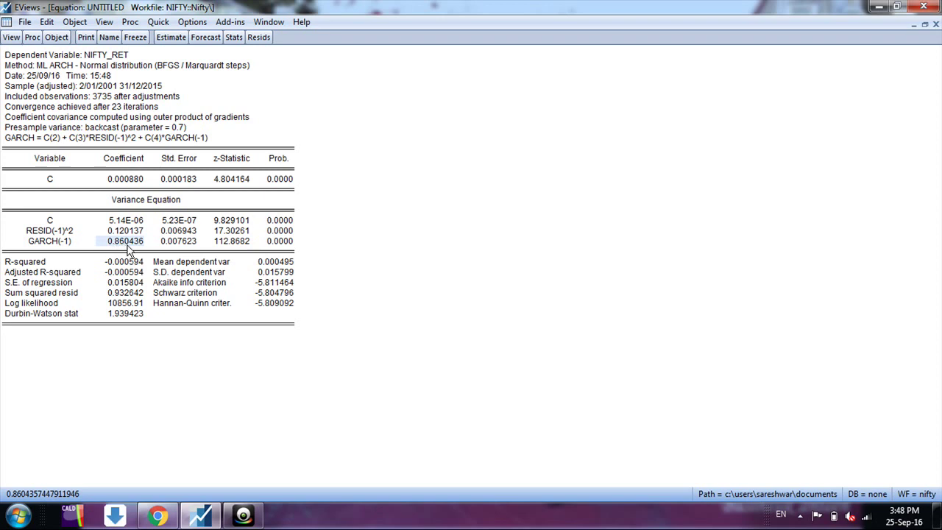
pyautogui.click(281, 233)
pyautogui.click(281, 243)
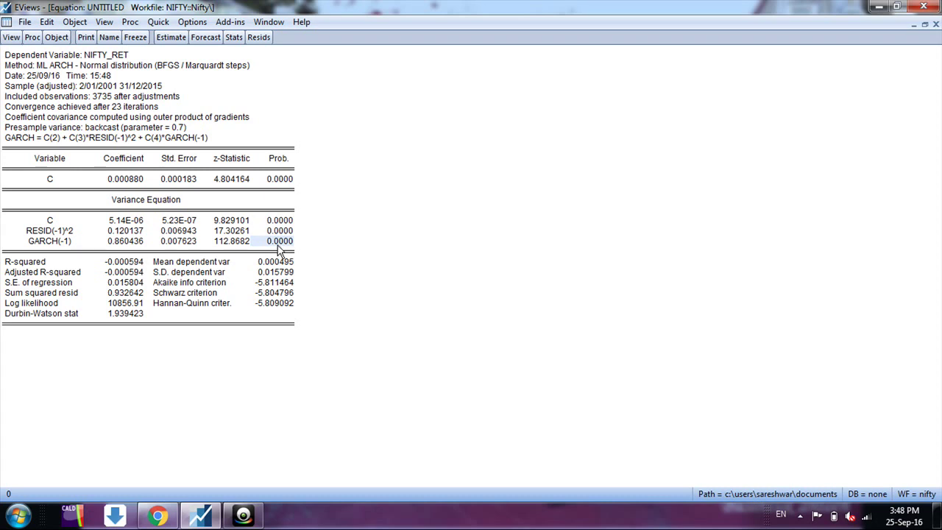
pyautogui.click(279, 233)
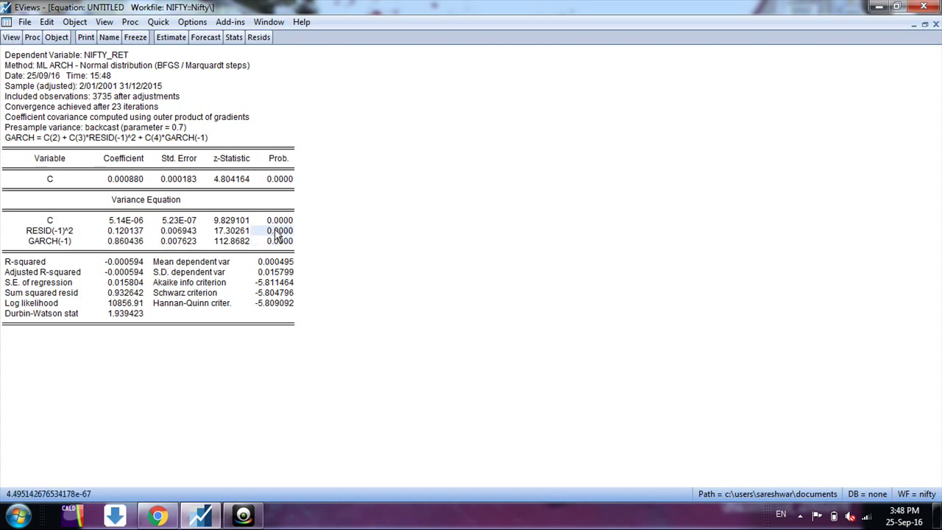